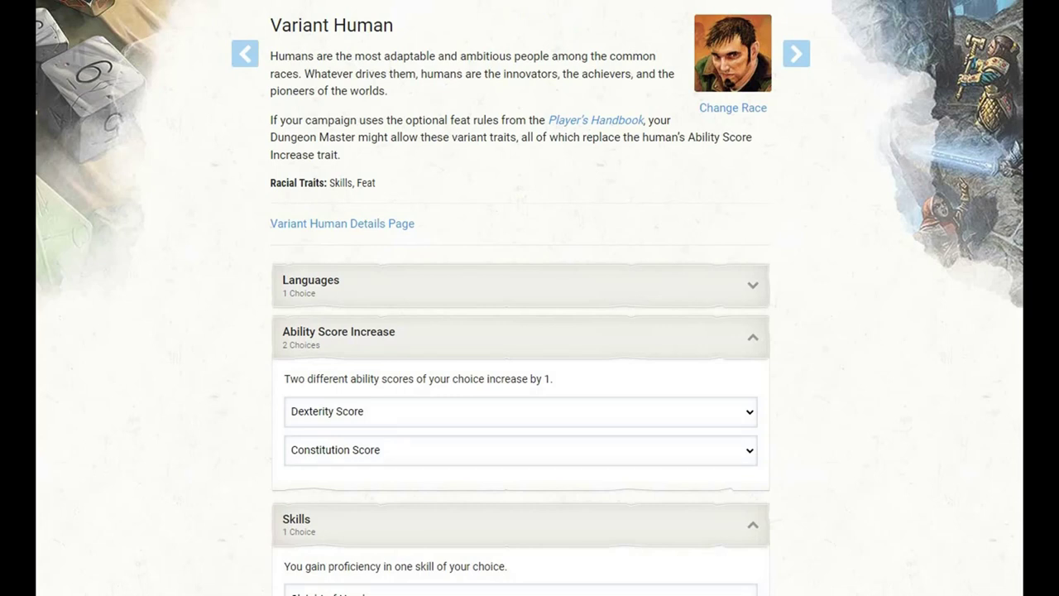
Review the Variant Human's racial choices for ability score increases, skill proficiency and the Gunner feat.
{"action": "scroll", "coordinate": [529, 331], "scroll_direction": "down", "scroll_amount": 3}
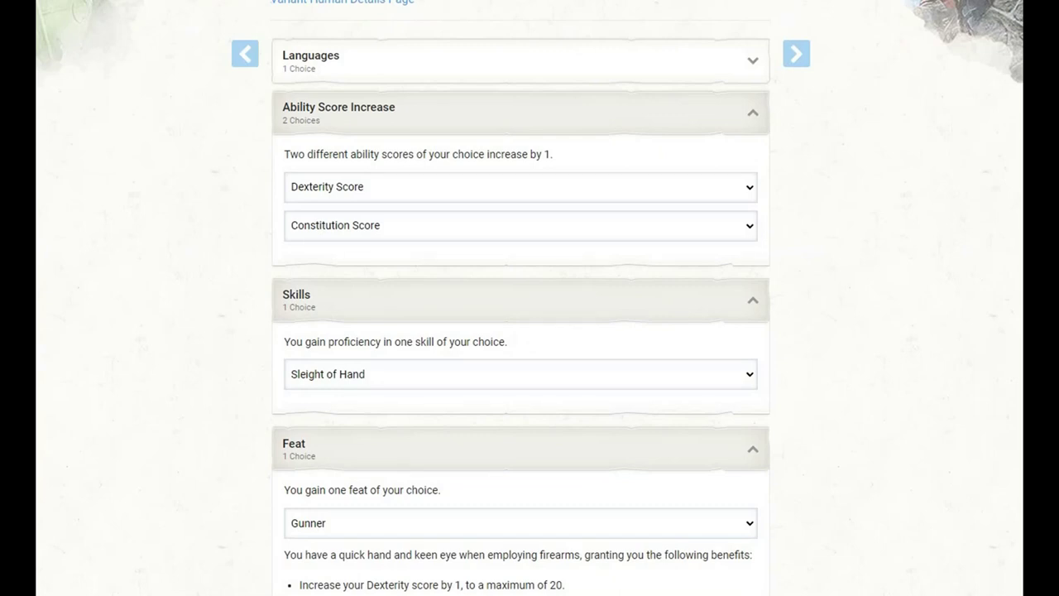
{"action": "scroll", "coordinate": [530, 298], "scroll_direction": "down", "scroll_amount": 3}
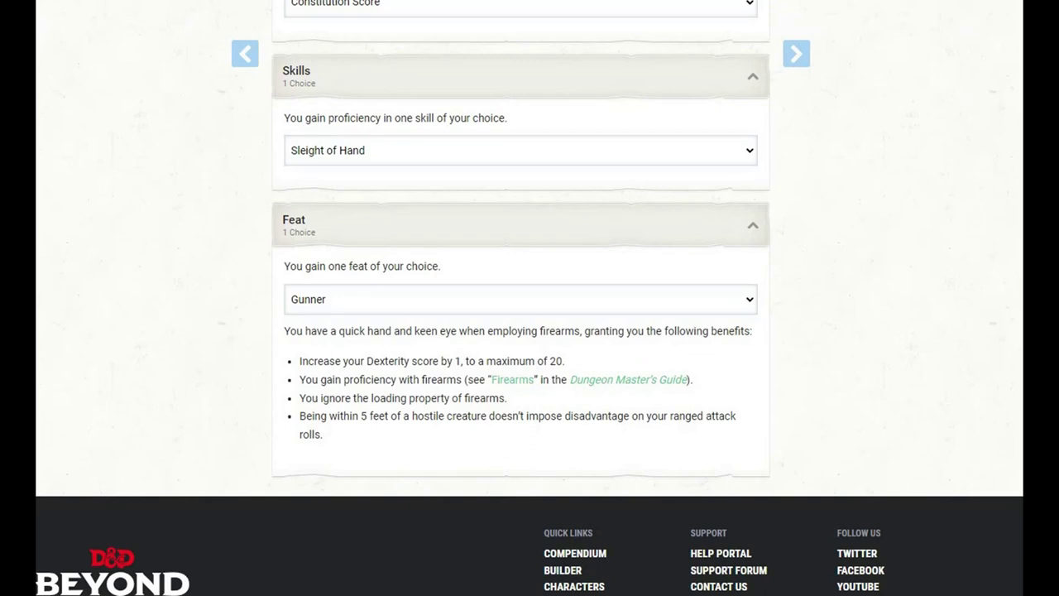
{"action": "scroll", "coordinate": [529, 298], "scroll_direction": "down", "scroll_amount": 2}
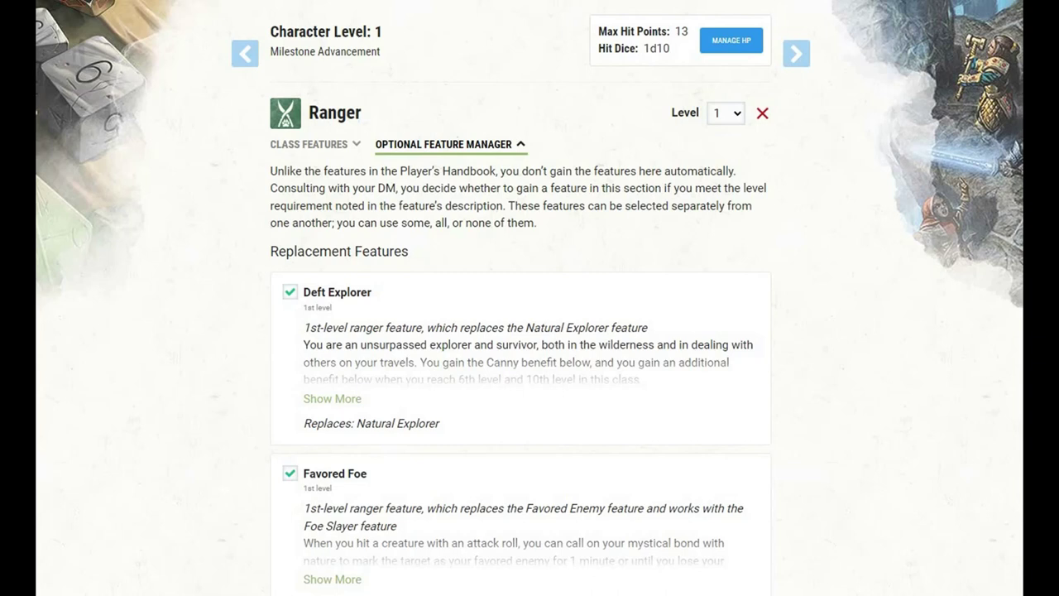
Review the ranger's optional replacement features, including Deft Explorer, Favored Foe, Primal Awareness and Nature's Veil.
{"action": "scroll", "coordinate": [529, 298], "scroll_direction": "down", "scroll_amount": 2}
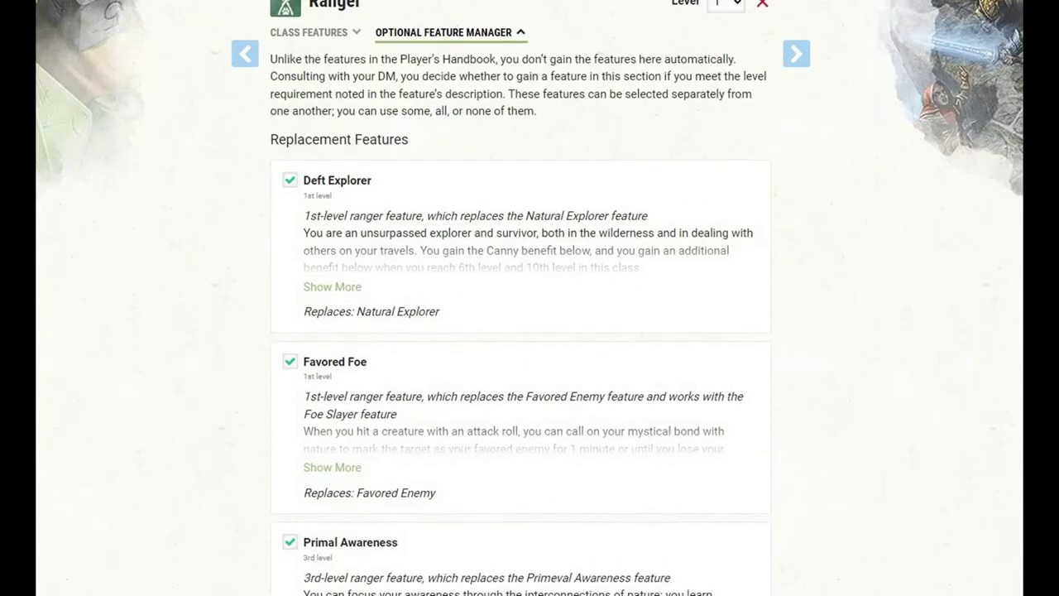
{"action": "scroll", "coordinate": [529, 297], "scroll_direction": "down", "scroll_amount": 4}
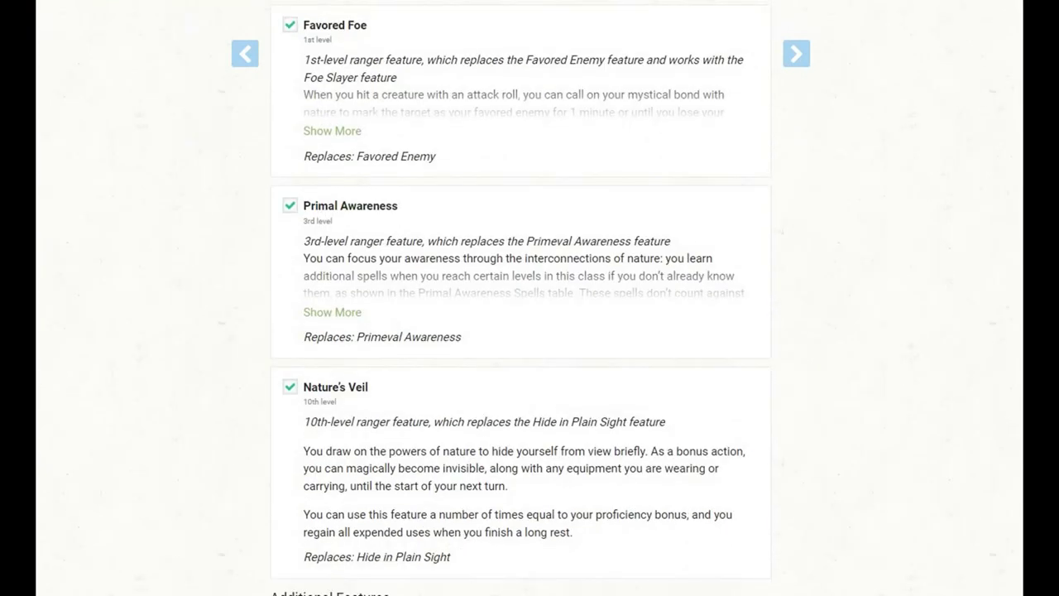
{"action": "scroll", "coordinate": [530, 298], "scroll_direction": "down", "scroll_amount": 5}
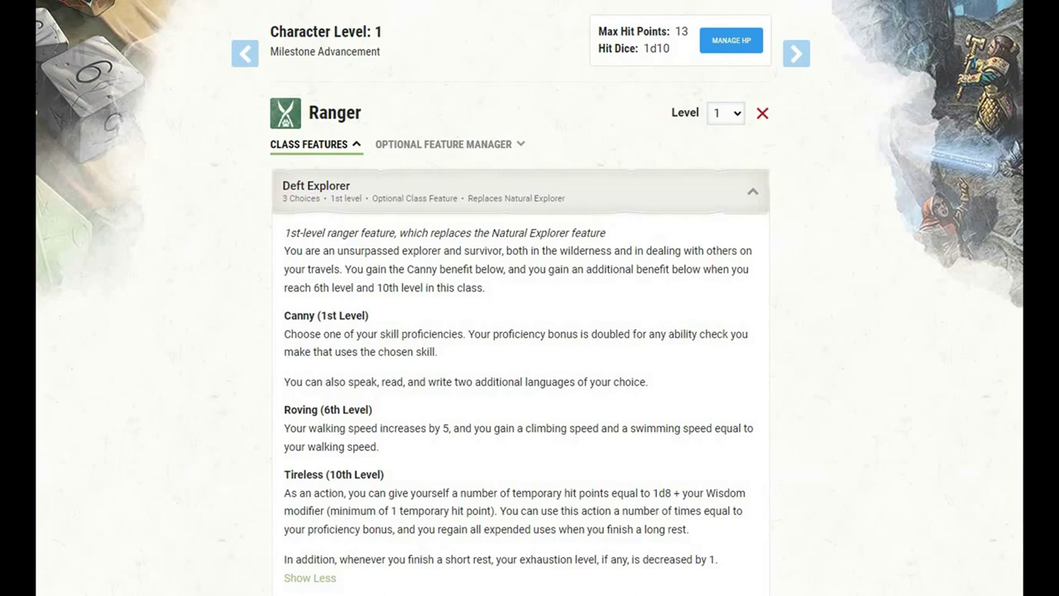
Read the level 1 ranger class features, covering Deft Explorer with its language and skill choices, Favored Foe and Proficiencies.
{"action": "scroll", "coordinate": [529, 298], "scroll_direction": "down", "scroll_amount": 1}
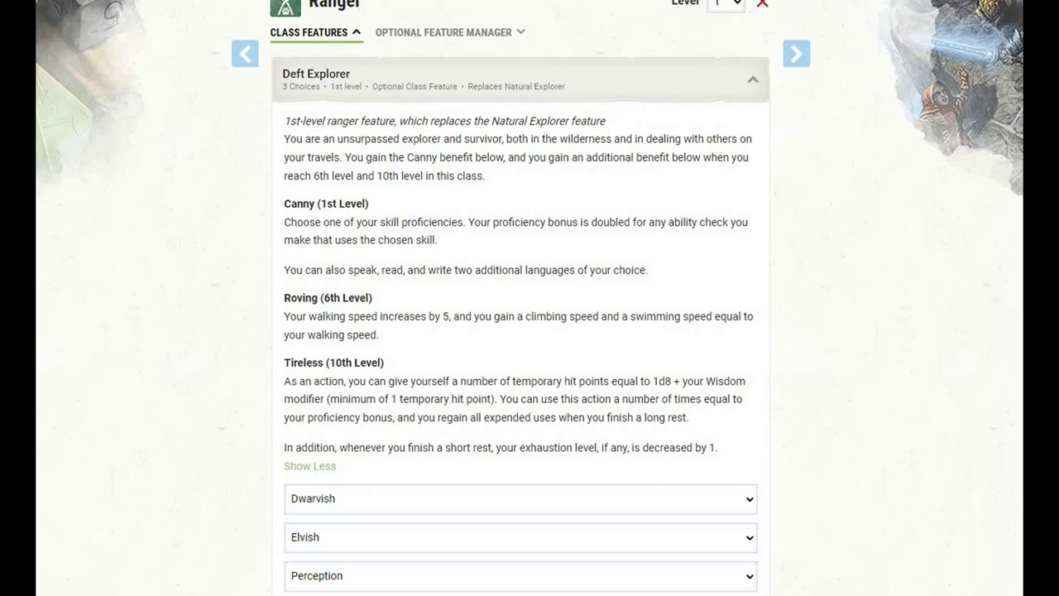
{"action": "scroll", "coordinate": [529, 298], "scroll_direction": "down", "scroll_amount": 2}
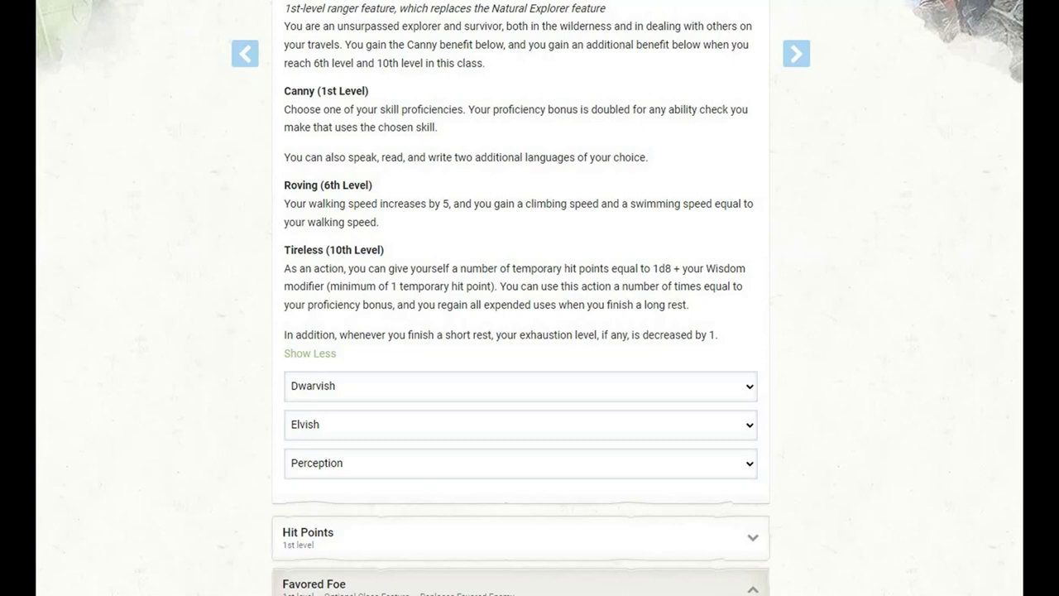
{"action": "scroll", "coordinate": [521, 298], "scroll_direction": "down", "scroll_amount": 5}
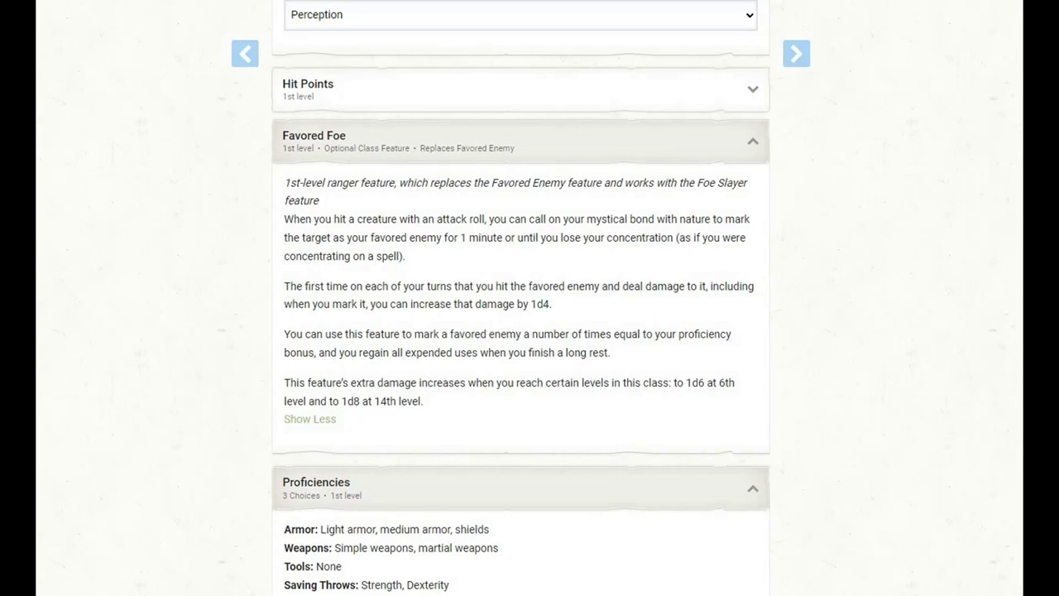
{"action": "scroll", "coordinate": [530, 298], "scroll_direction": "down", "scroll_amount": 4}
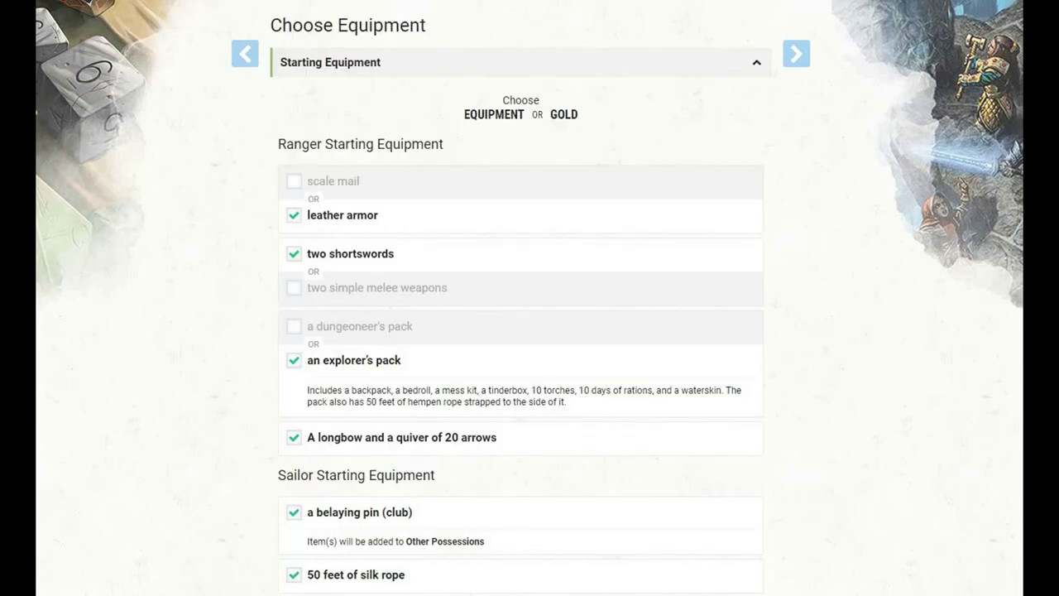
Look over the selected ranger and sailor starting equipment.
{"action": "scroll", "coordinate": [520, 331], "scroll_direction": "down", "scroll_amount": 2}
{"action": "scroll", "coordinate": [521, 331], "scroll_direction": "down", "scroll_amount": 2}
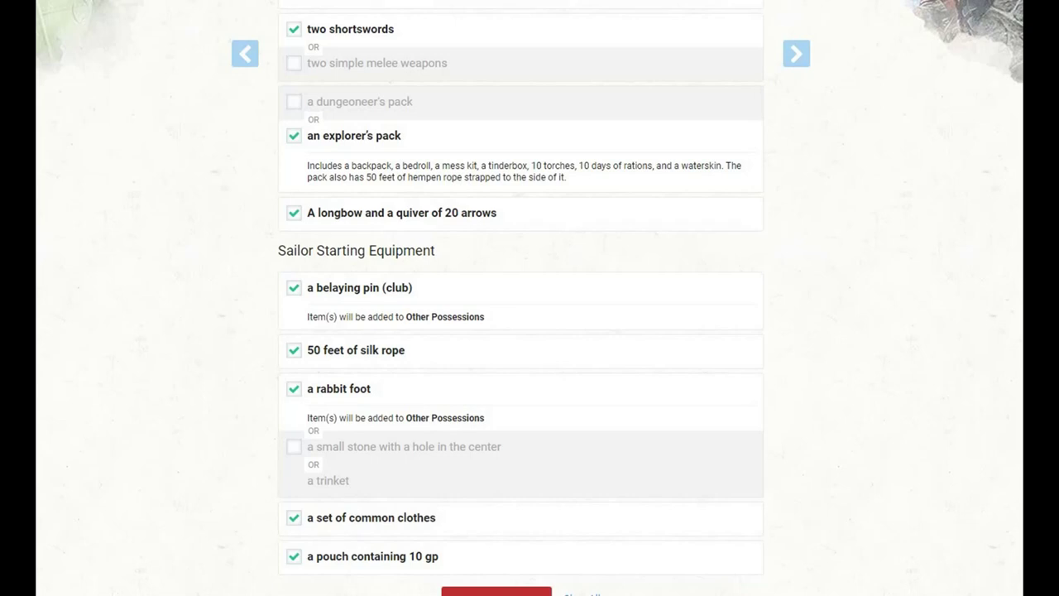
{"action": "scroll", "coordinate": [520, 298], "scroll_direction": "down", "scroll_amount": 2}
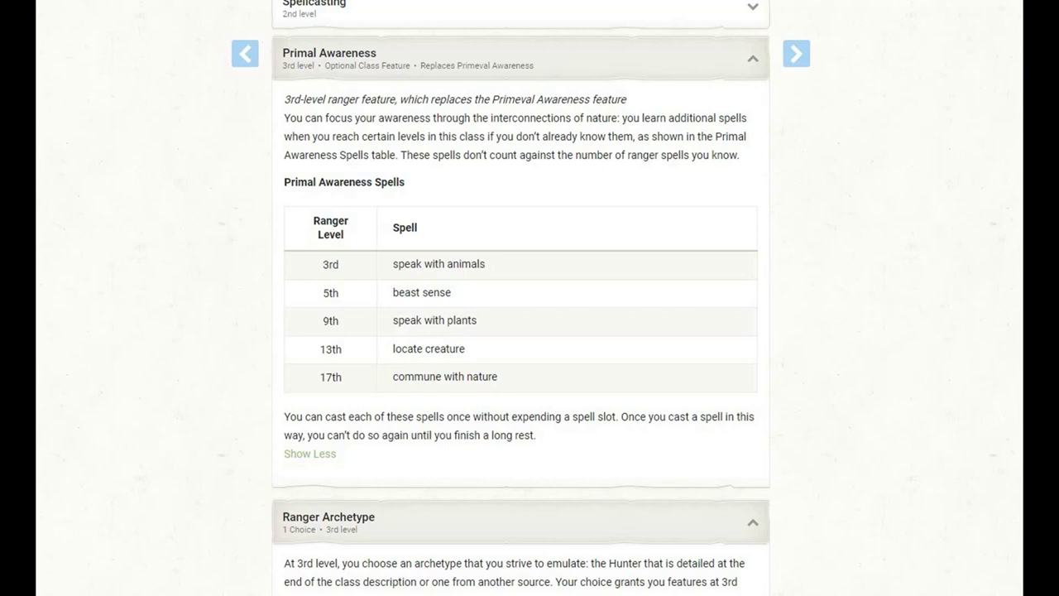
Examine the higher-level ranger features, from Primal Awareness and Ranger Archetype to the Guardian of Nature spell description.
{"action": "scroll", "coordinate": [529, 298], "scroll_direction": "down", "scroll_amount": 5}
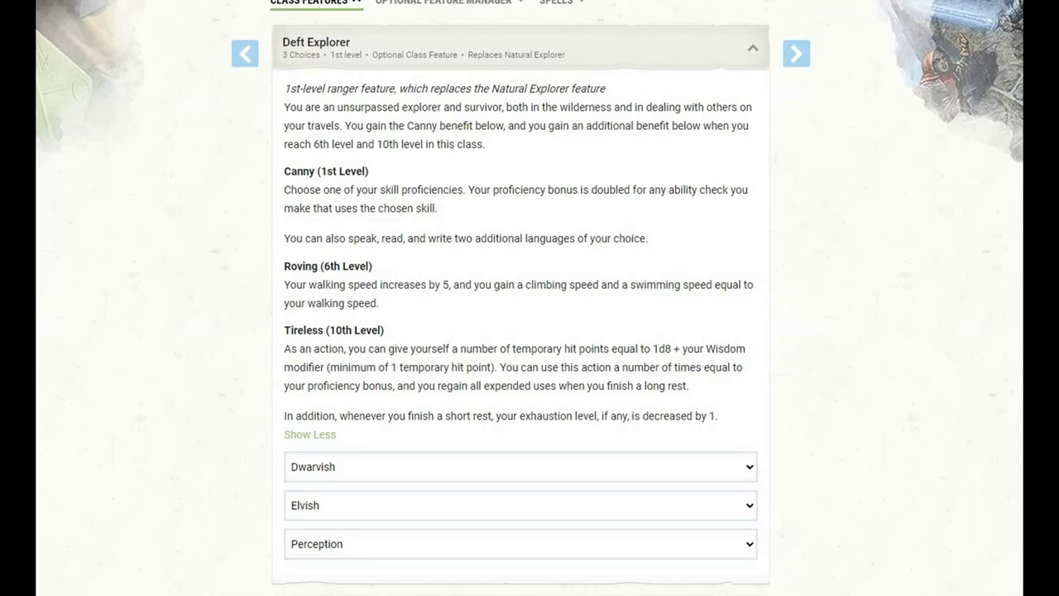
{"action": "scroll", "coordinate": [530, 298], "scroll_direction": "down", "scroll_amount": 10}
{"action": "scroll", "coordinate": [529, 298], "scroll_direction": "down", "scroll_amount": 10}
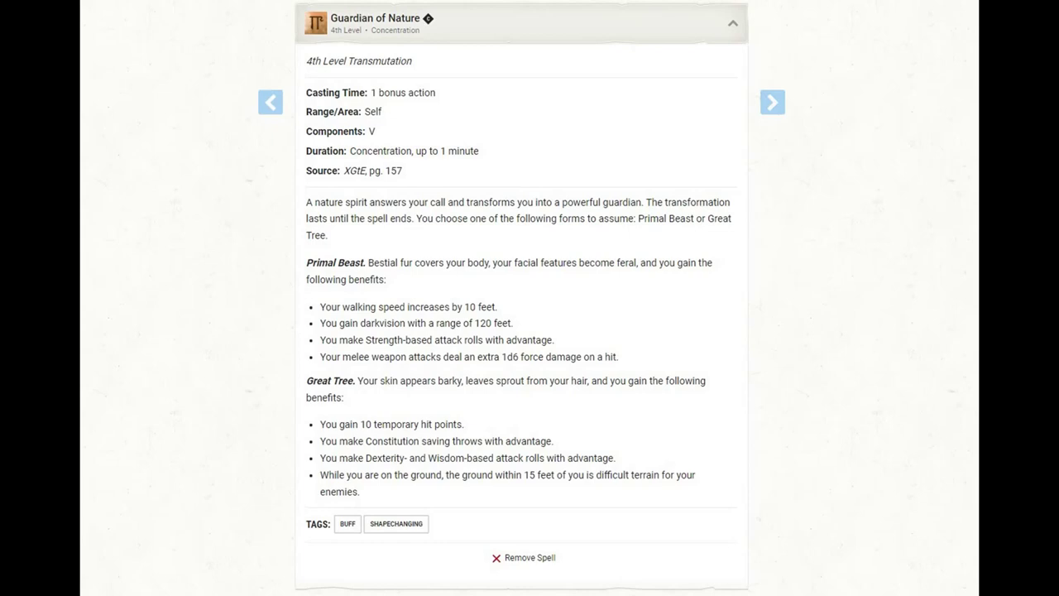
{"action": "scroll", "coordinate": [521, 298], "scroll_direction": "down", "scroll_amount": 10}
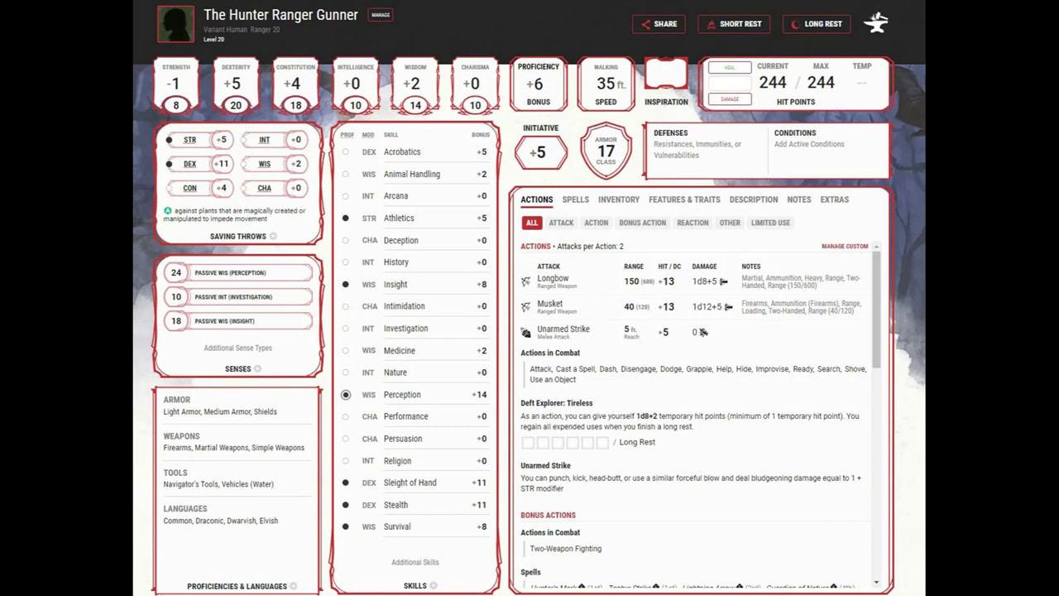
Review the level 20 character's attacks, bonus actions, reactions and other special actions on the character sheet.
{"action": "scroll", "coordinate": [695, 397], "scroll_direction": "down", "scroll_amount": 1}
{"action": "scroll", "coordinate": [695, 397], "scroll_direction": "up", "scroll_amount": 1}
{"action": "scroll", "coordinate": [695, 414], "scroll_direction": "down", "scroll_amount": 4}
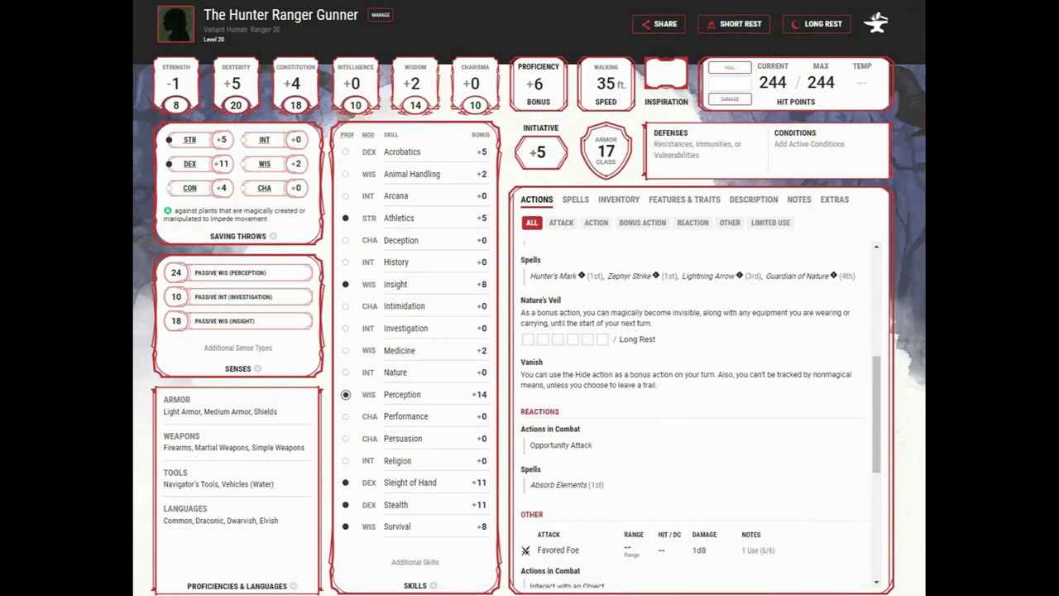
{"action": "scroll", "coordinate": [695, 413], "scroll_direction": "down", "scroll_amount": 1}
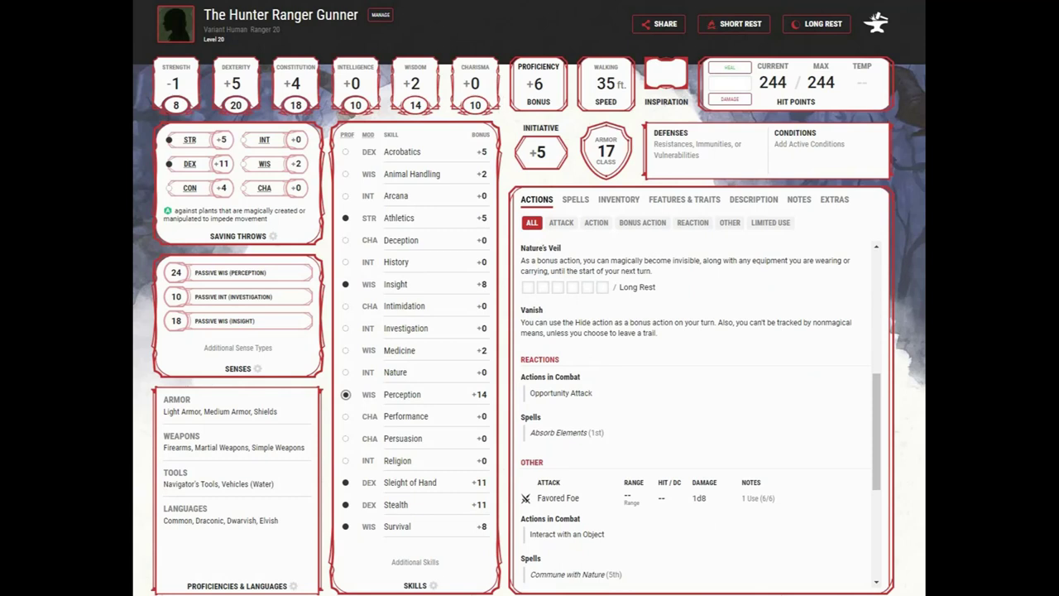
{"action": "scroll", "coordinate": [695, 413], "scroll_direction": "down", "scroll_amount": 5}
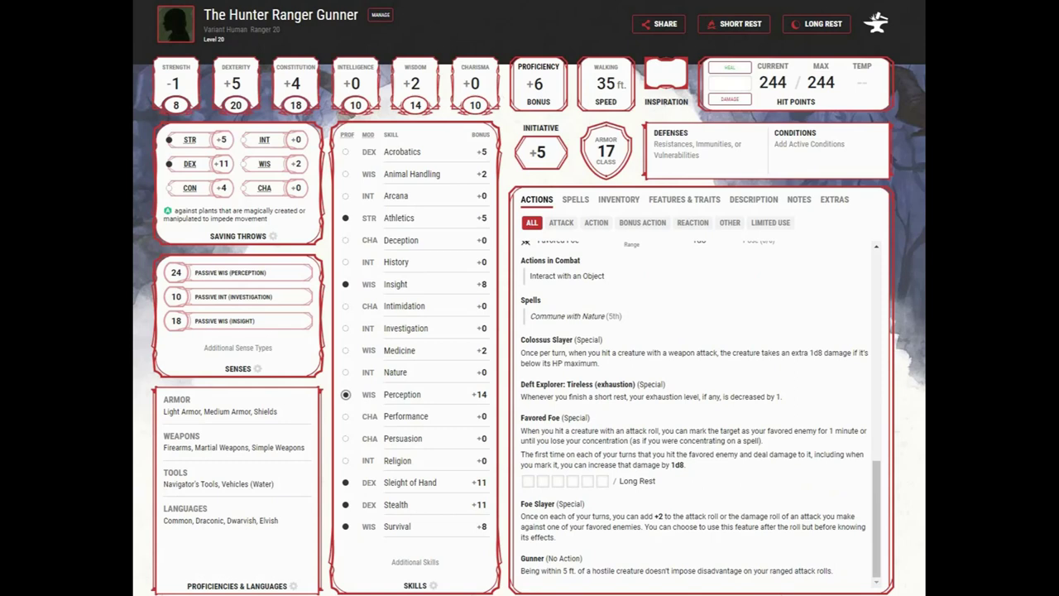
Show the character's spells and look through the list from 1st to 5th level, closing the spell details shown on the way.
{"action": "left_click", "coordinate": [575, 200]}
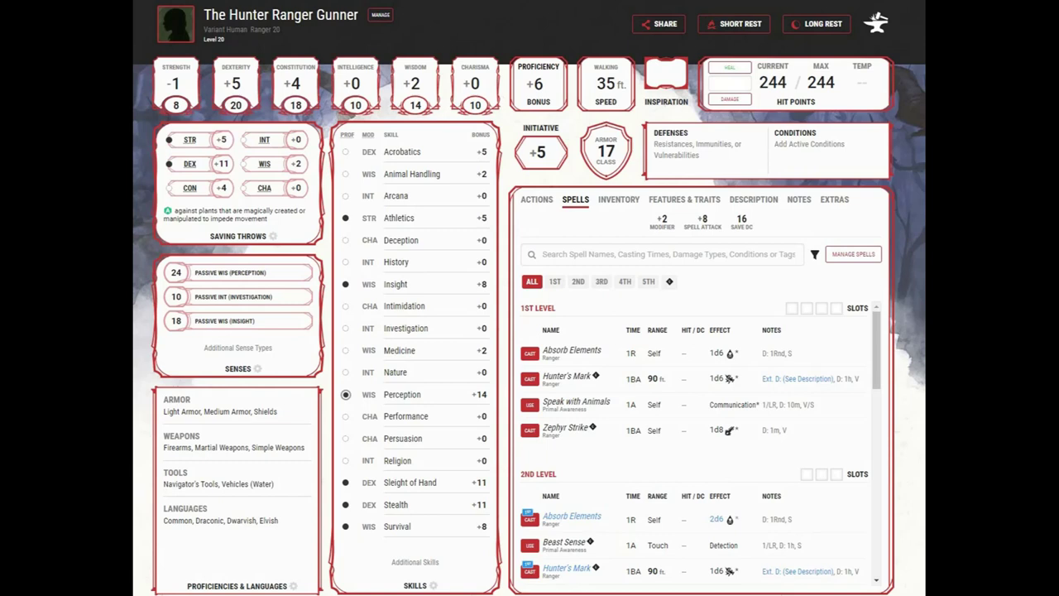
{"action": "scroll", "coordinate": [700, 438], "scroll_direction": "down", "scroll_amount": 4}
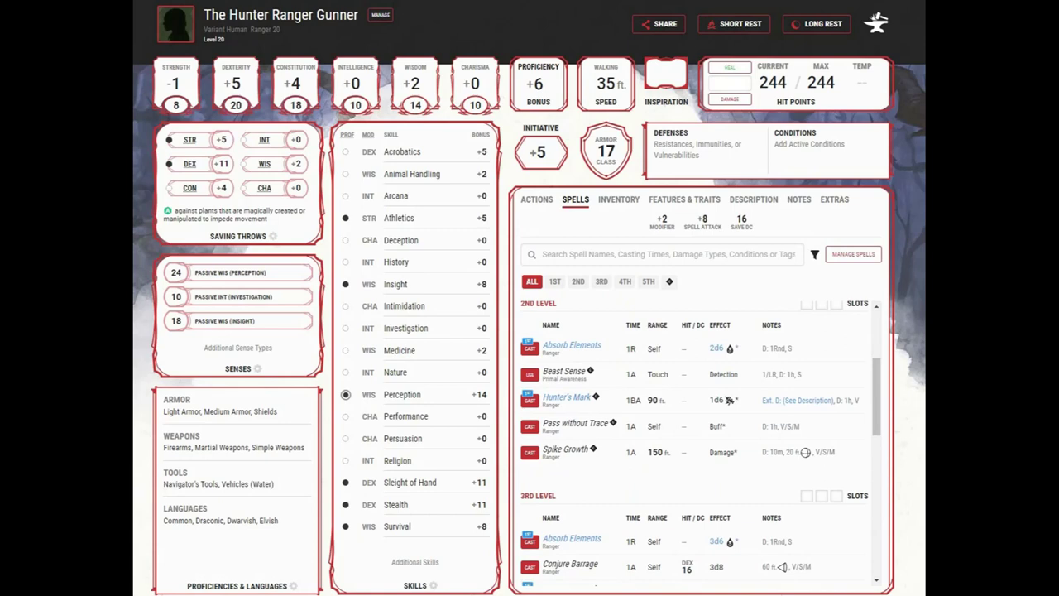
{"action": "scroll", "coordinate": [701, 443], "scroll_direction": "down", "scroll_amount": 4}
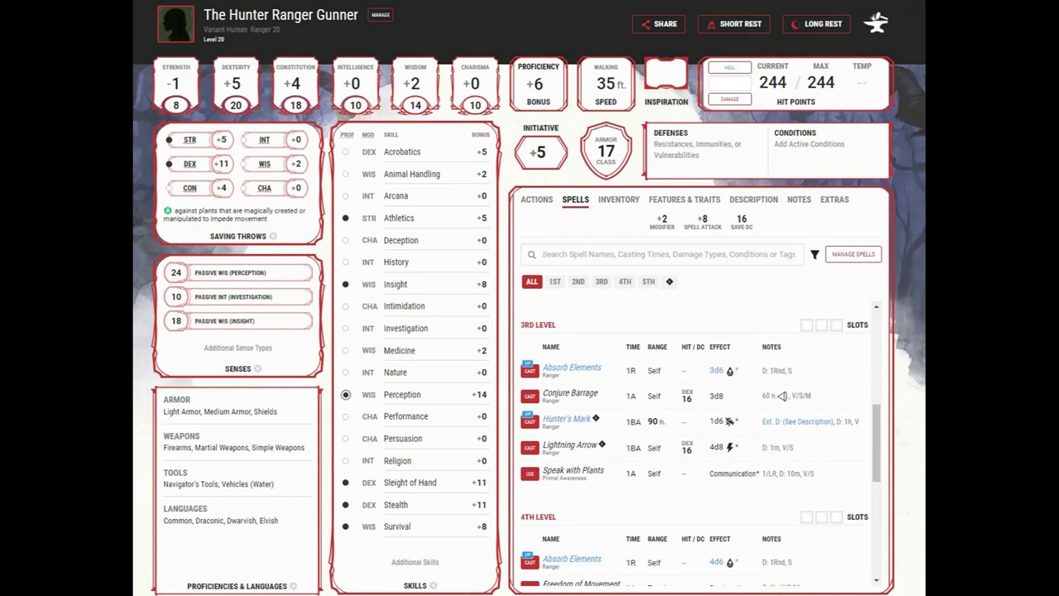
{"action": "scroll", "coordinate": [700, 443], "scroll_direction": "down", "scroll_amount": 2}
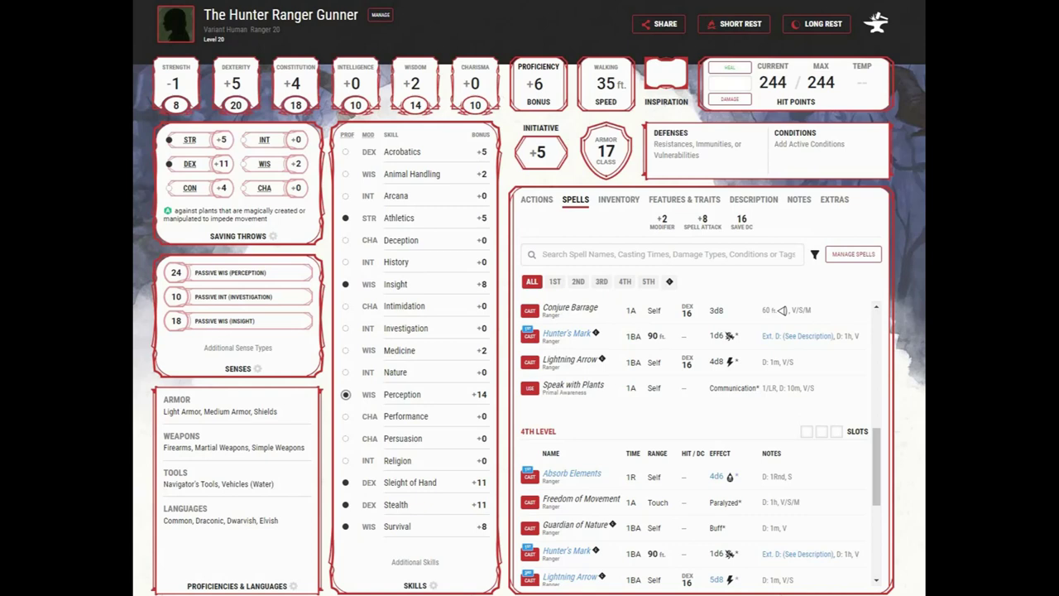
{"action": "scroll", "coordinate": [701, 442], "scroll_direction": "down", "scroll_amount": 3}
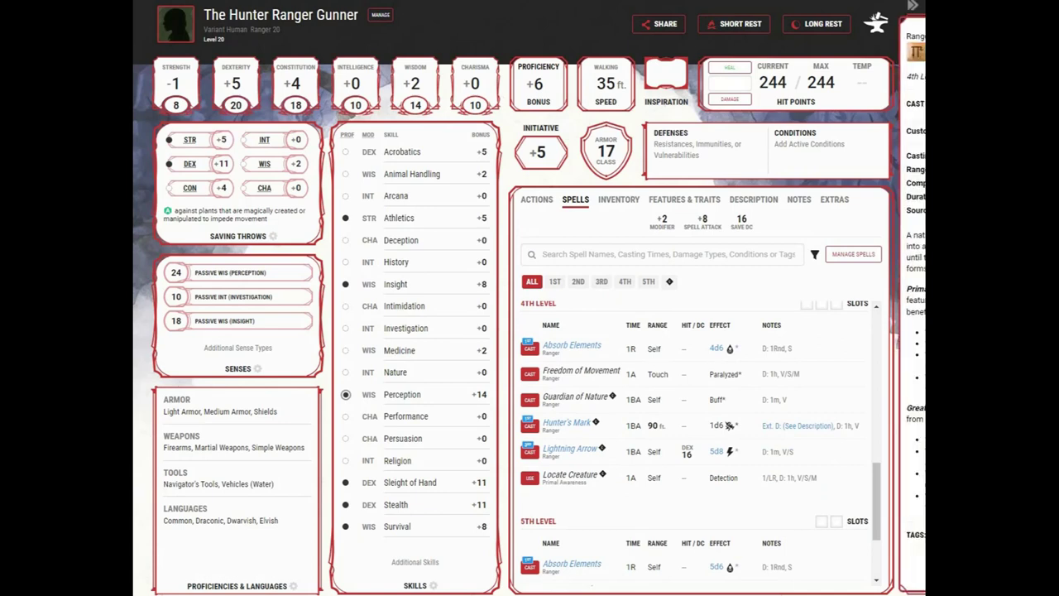
{"action": "key", "text": "Escape"}
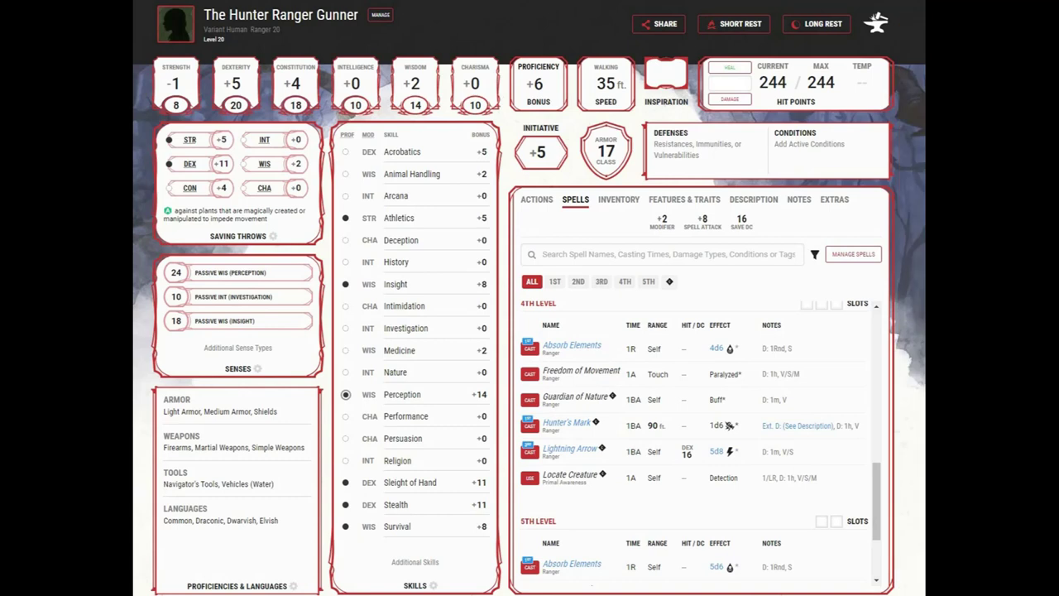
{"action": "scroll", "coordinate": [633, 382], "scroll_direction": "down", "scroll_amount": 1}
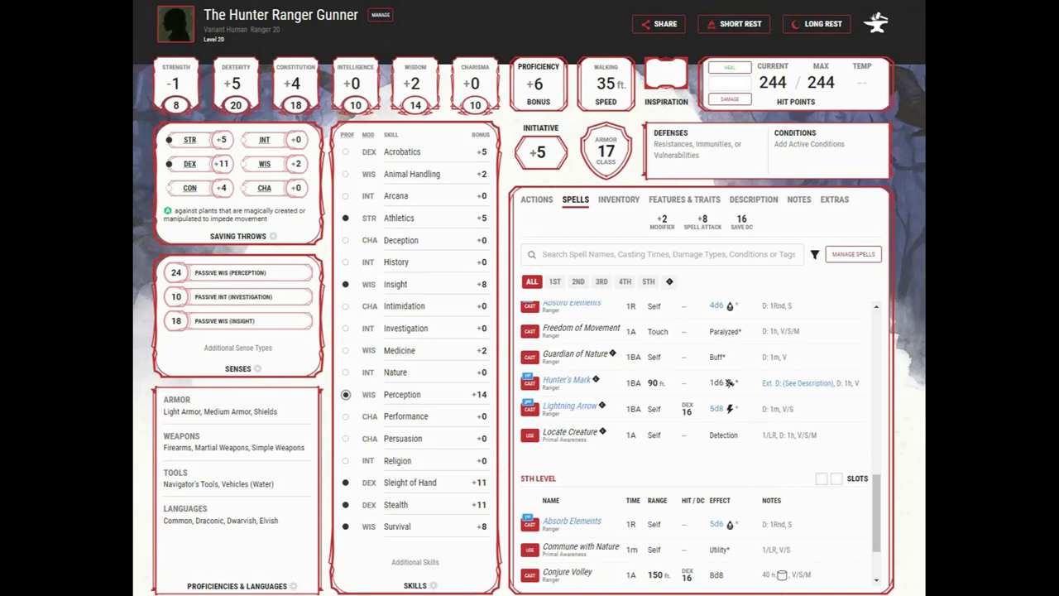
{"action": "scroll", "coordinate": [701, 443], "scroll_direction": "down", "scroll_amount": 2}
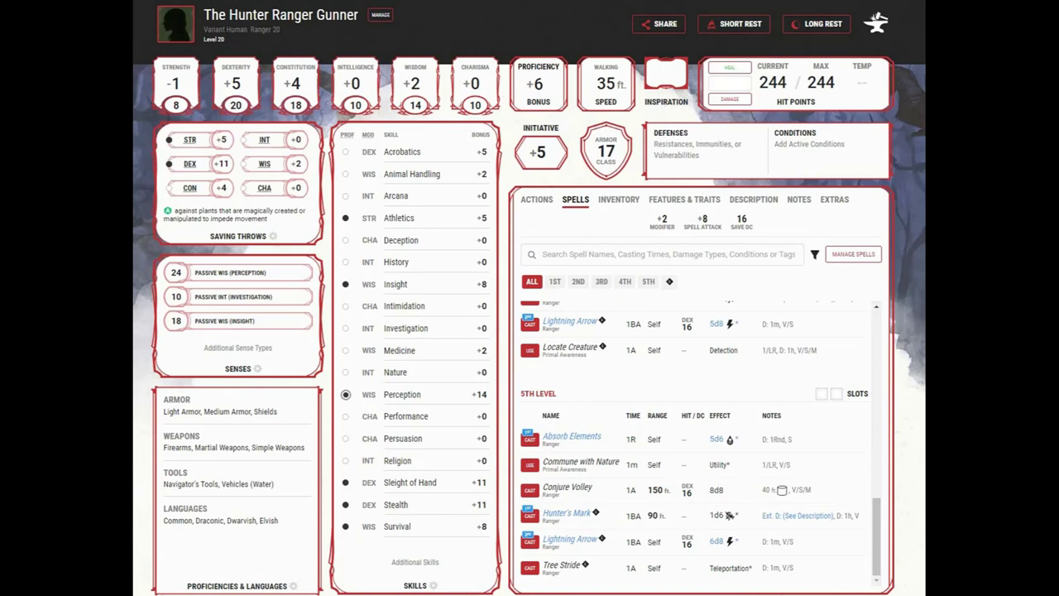
Show the character's features and traits and read the ranger class features from Deft Explorer through Hunter's Prey to Defensive Tactics.
{"action": "left_click", "coordinate": [685, 199]}
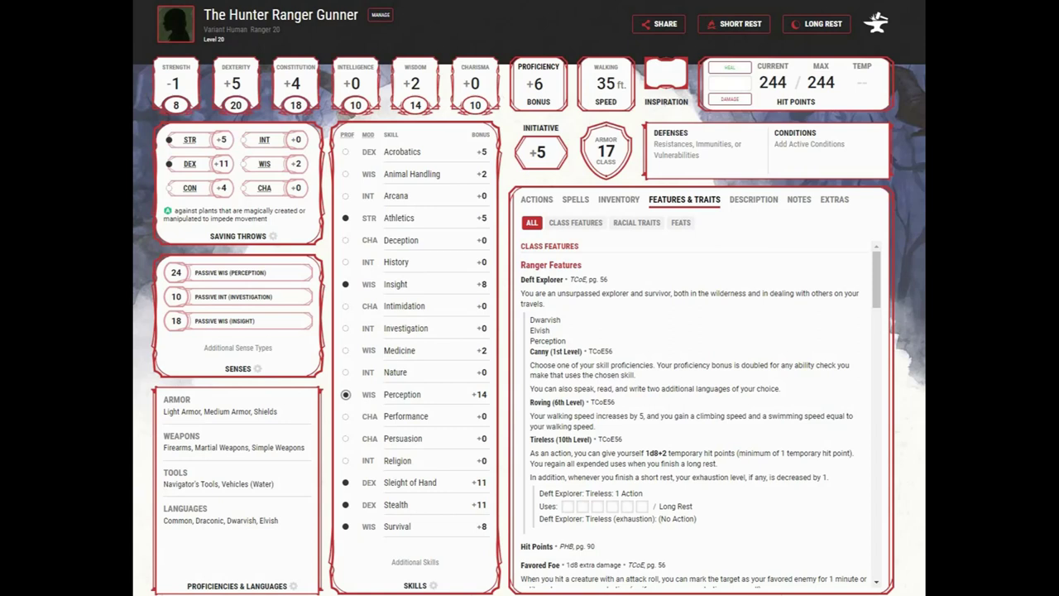
{"action": "scroll", "coordinate": [699, 414], "scroll_direction": "down", "scroll_amount": 3}
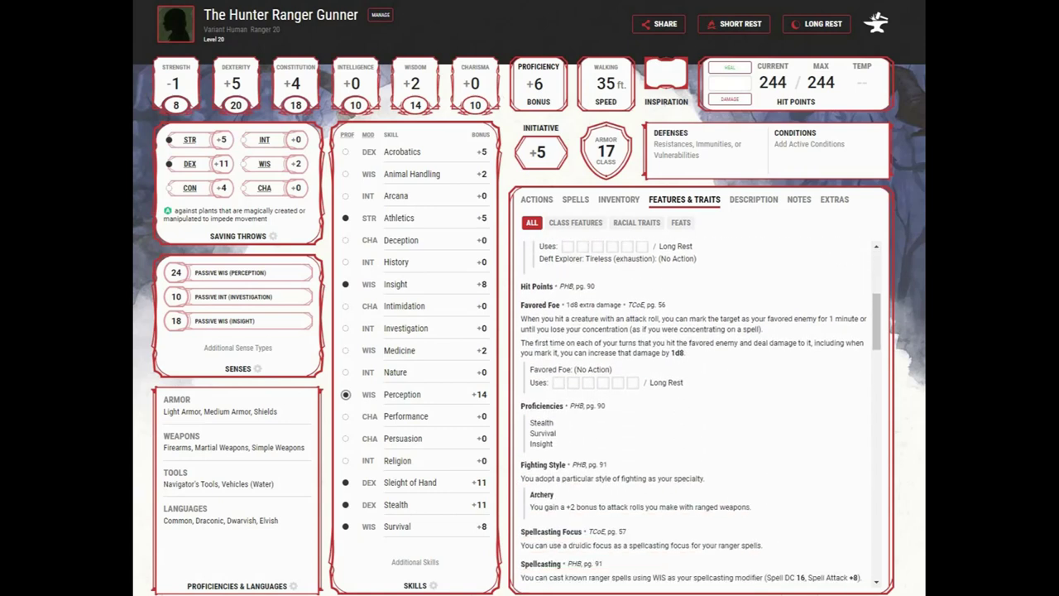
{"action": "scroll", "coordinate": [699, 414], "scroll_direction": "down", "scroll_amount": 2}
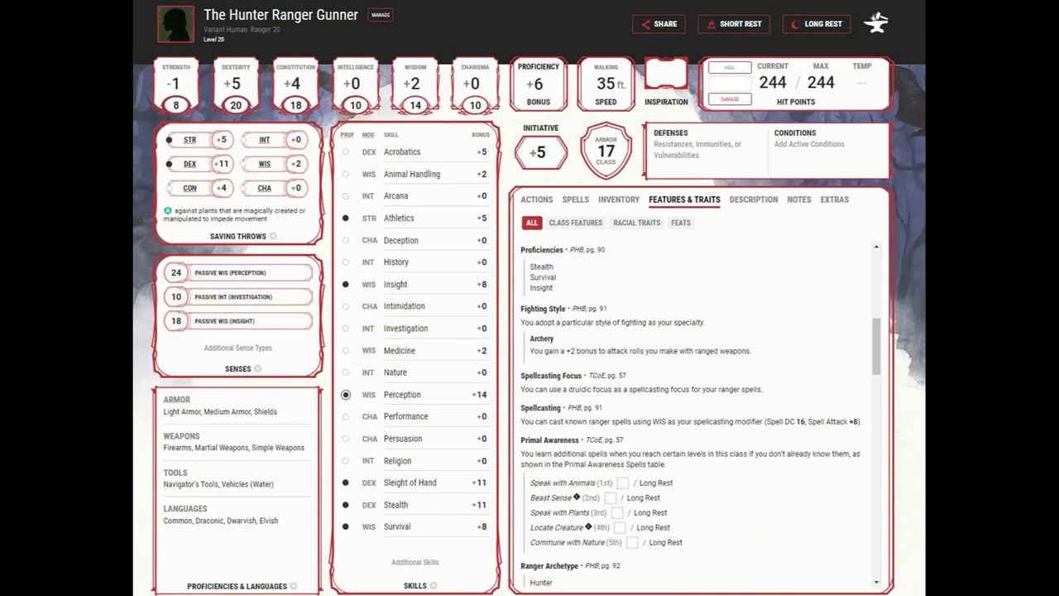
{"action": "scroll", "coordinate": [699, 413], "scroll_direction": "down", "scroll_amount": 2}
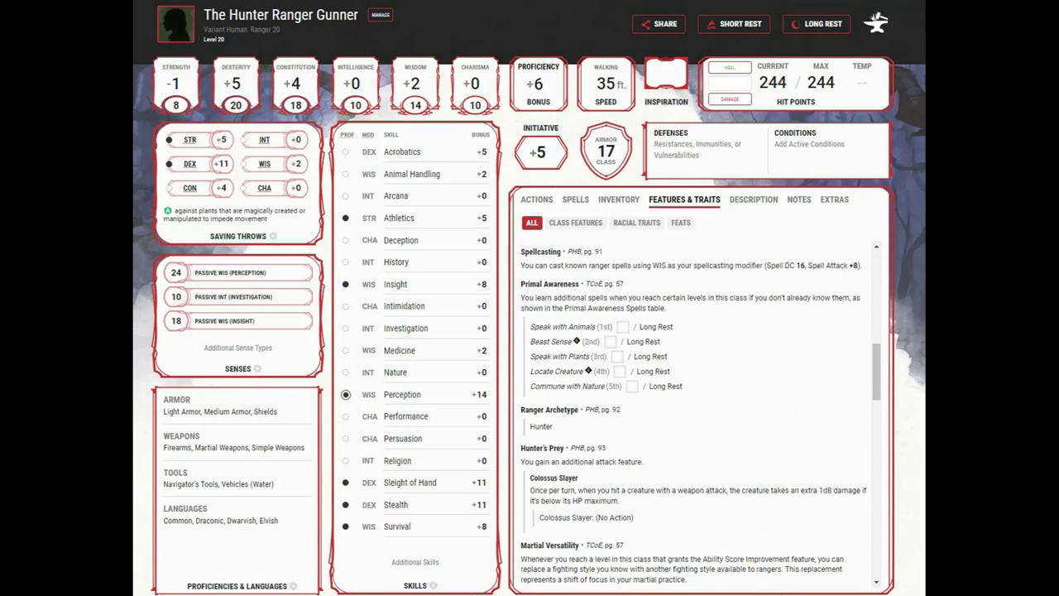
{"action": "scroll", "coordinate": [699, 414], "scroll_direction": "down", "scroll_amount": 2}
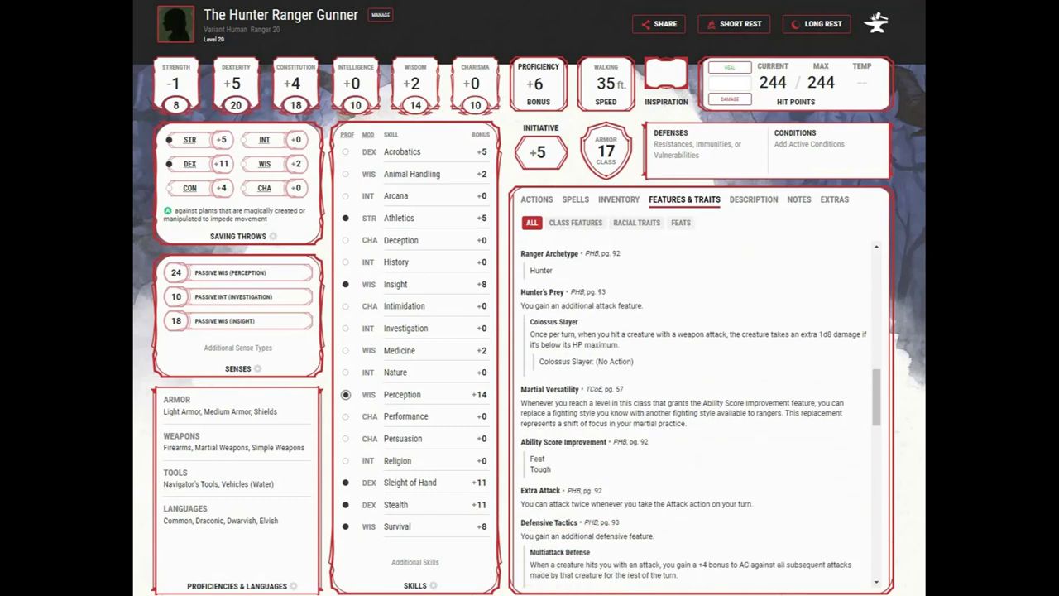
{"action": "scroll", "coordinate": [699, 414], "scroll_direction": "down", "scroll_amount": 2}
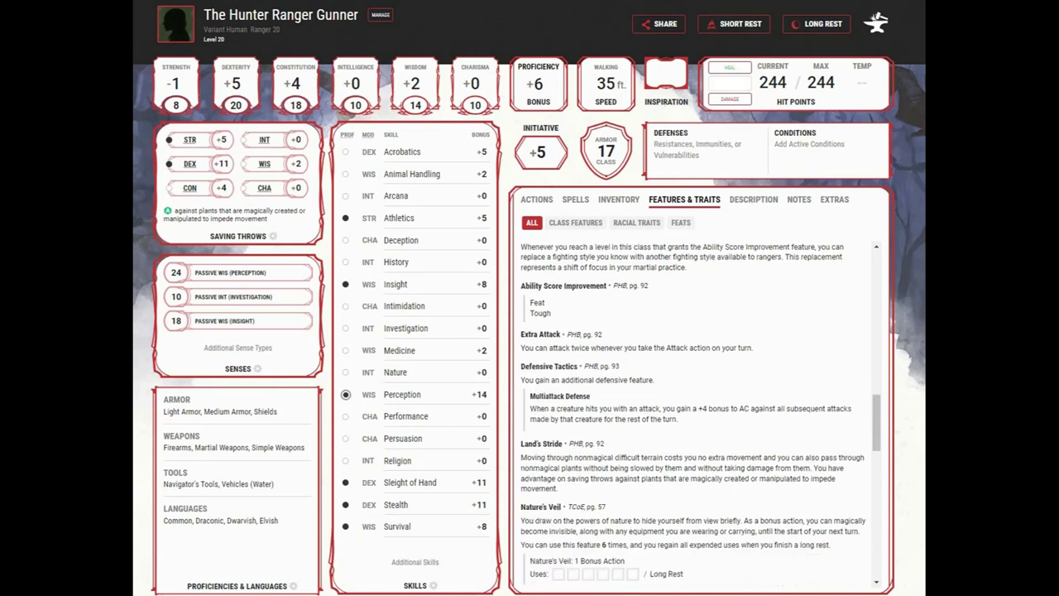
{"action": "scroll", "coordinate": [700, 413], "scroll_direction": "up", "scroll_amount": 1}
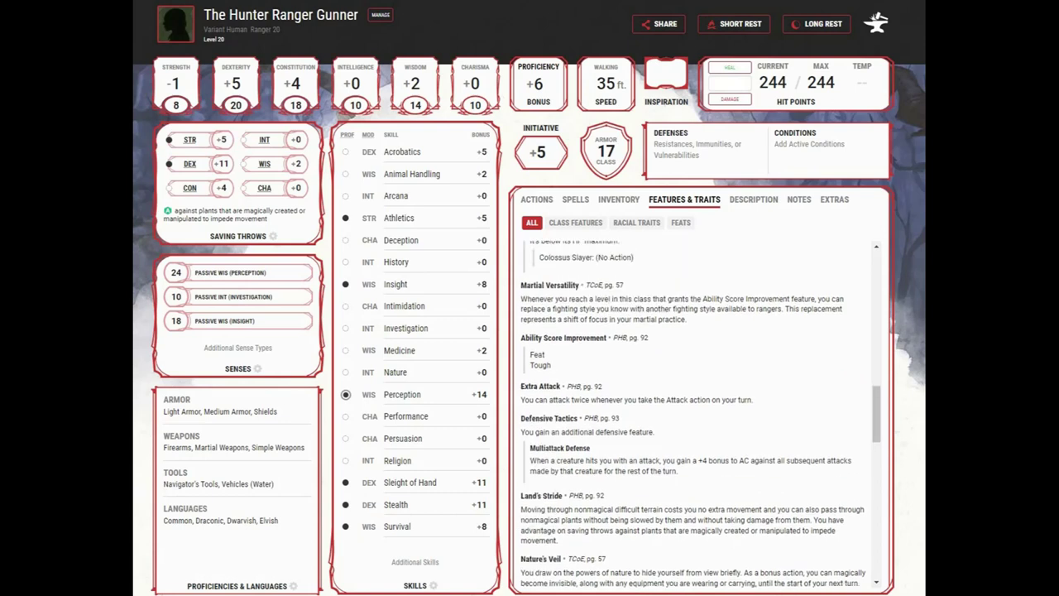
{"action": "scroll", "coordinate": [699, 413], "scroll_direction": "down", "scroll_amount": 1}
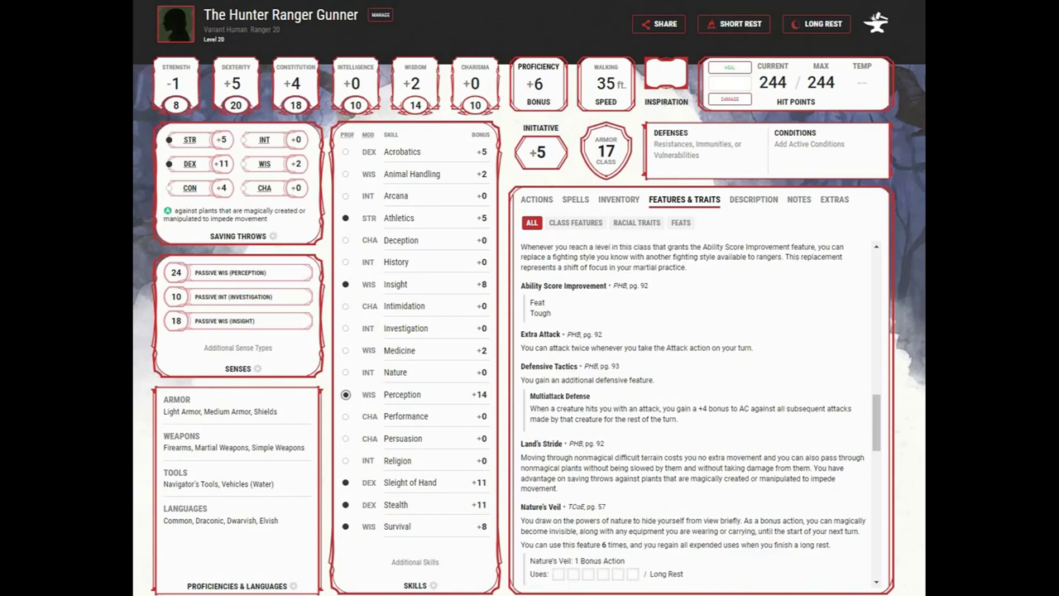
Review the remaining ranger class features, from Land's Stride and Nature's Veil through Superior Hunter's Defense to Foe Slayer.
{"action": "scroll", "coordinate": [699, 413], "scroll_direction": "down", "scroll_amount": 1}
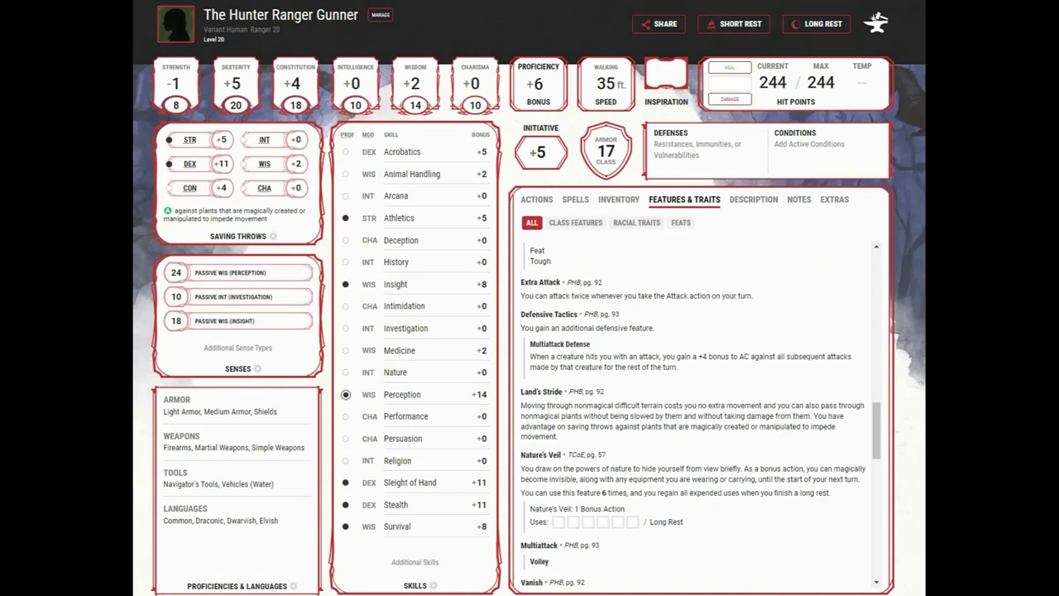
{"action": "scroll", "coordinate": [699, 413], "scroll_direction": "down", "scroll_amount": 1}
{"action": "scroll", "coordinate": [699, 414], "scroll_direction": "down", "scroll_amount": 1}
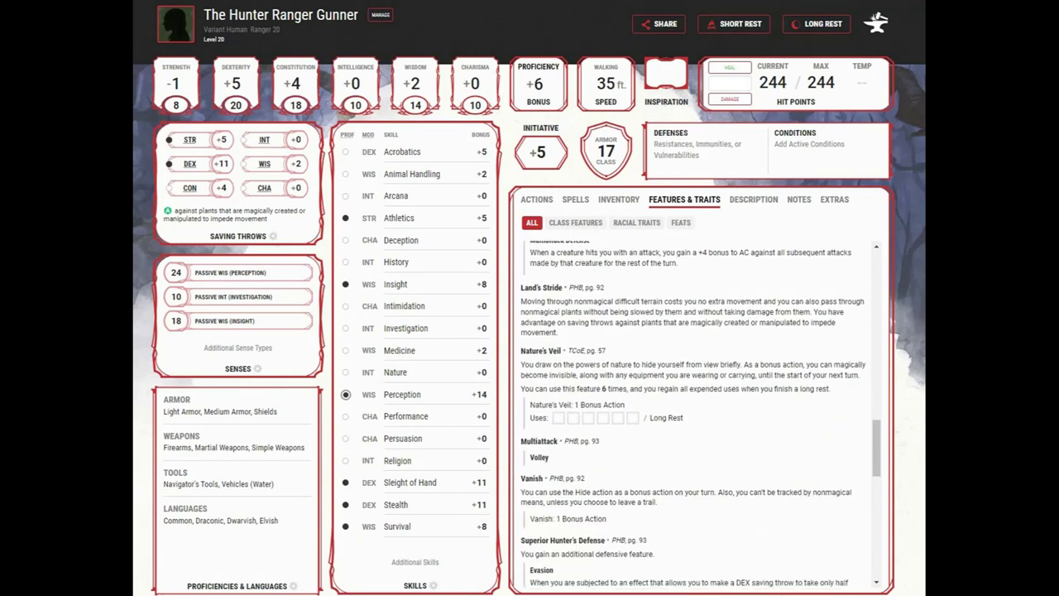
{"action": "scroll", "coordinate": [699, 414], "scroll_direction": "down", "scroll_amount": 3}
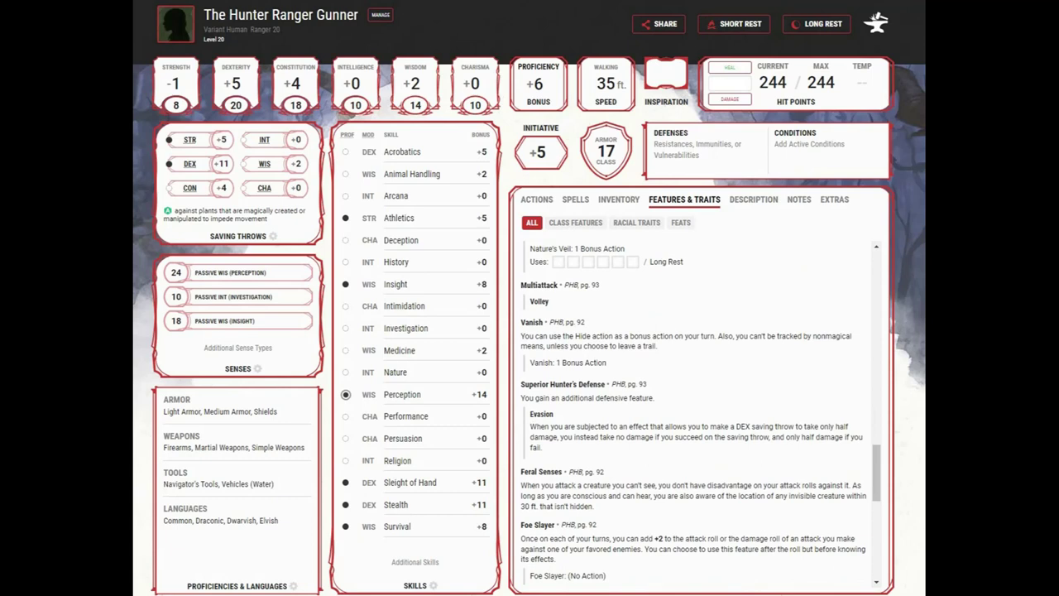
{"action": "scroll", "coordinate": [699, 414], "scroll_direction": "down", "scroll_amount": 1}
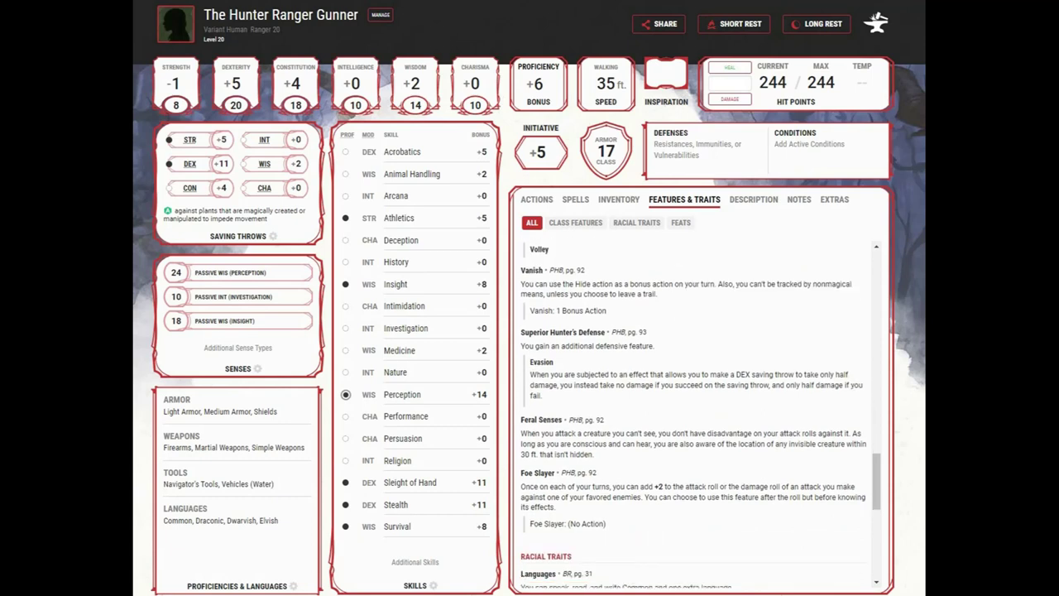
{"action": "scroll", "coordinate": [699, 414], "scroll_direction": "down", "scroll_amount": 1}
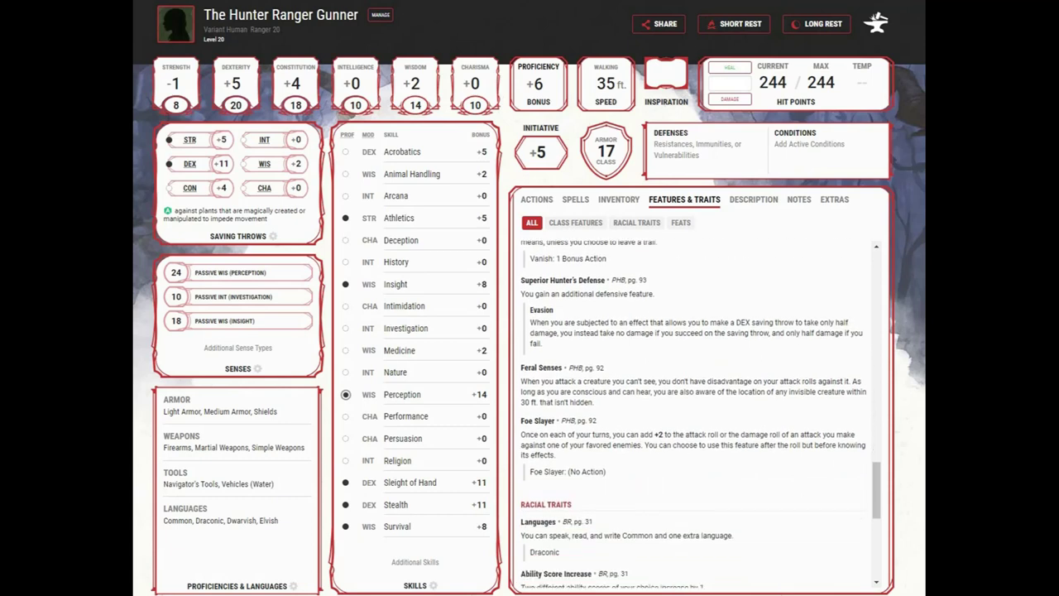
Look over the character's racial traits and the descriptions of the Sharpshooter, Tough and Gunner feats.
{"action": "scroll", "coordinate": [699, 413], "scroll_direction": "down", "scroll_amount": 4}
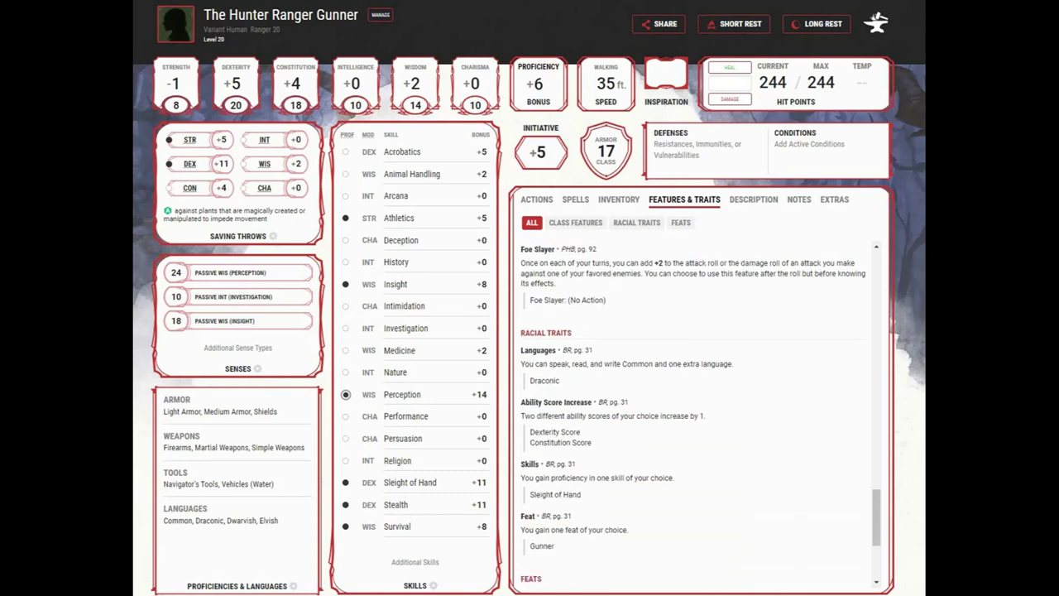
{"action": "scroll", "coordinate": [700, 413], "scroll_direction": "down", "scroll_amount": 1}
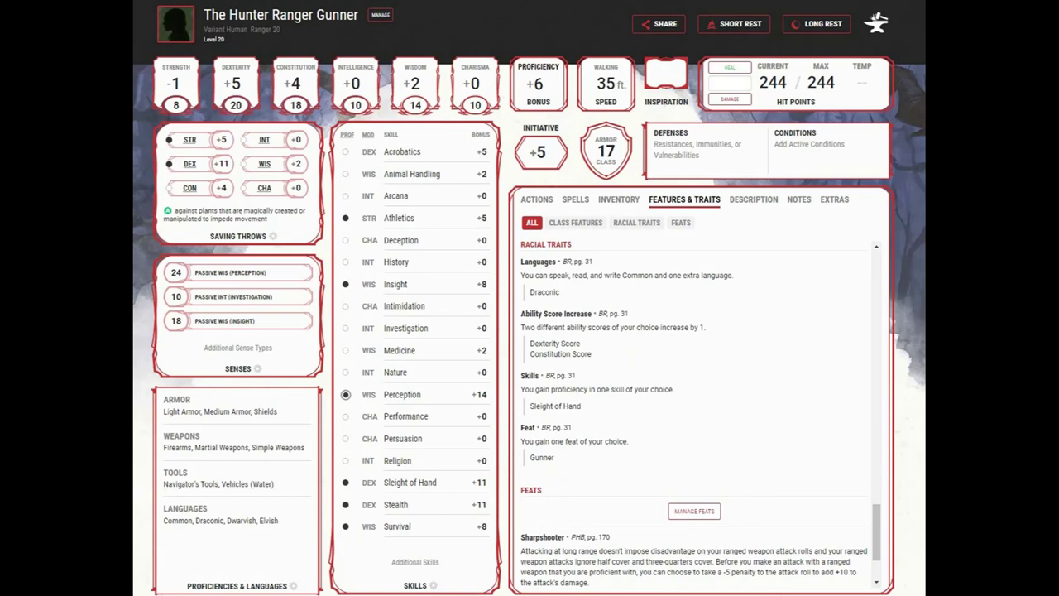
{"action": "scroll", "coordinate": [699, 414], "scroll_direction": "down", "scroll_amount": 2}
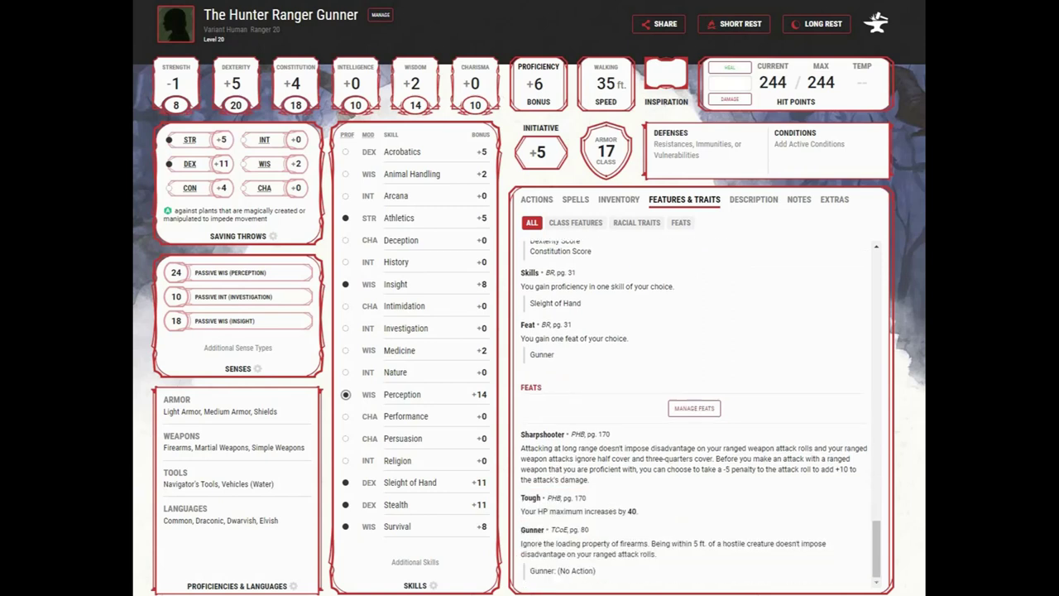